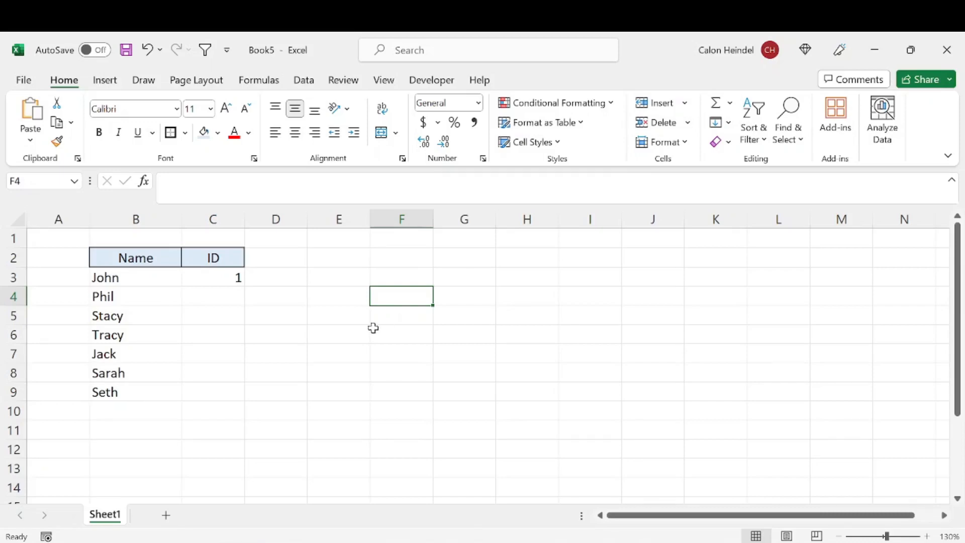
key(Left)
key(Up)
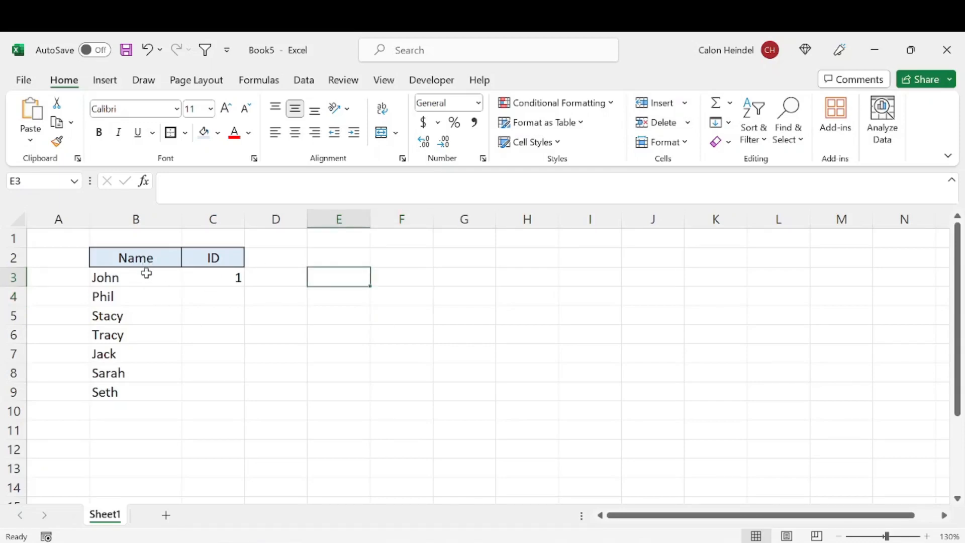
drag(146, 272, 168, 394)
drag(235, 276, 231, 395)
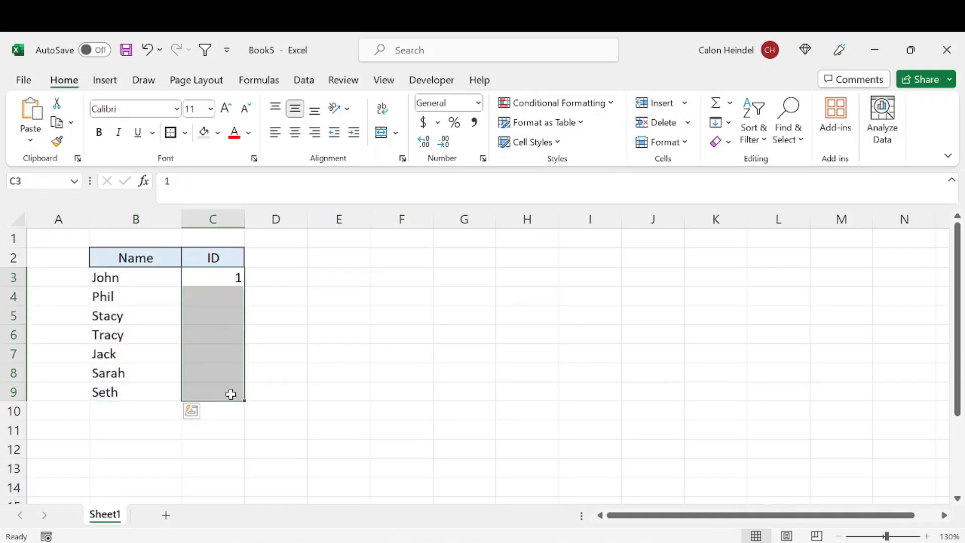
click(220, 279)
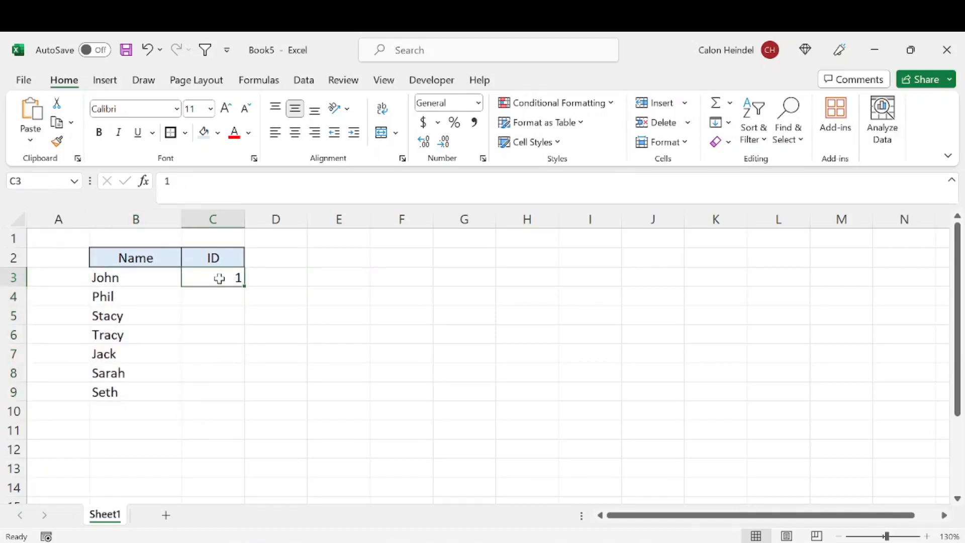
click(297, 282)
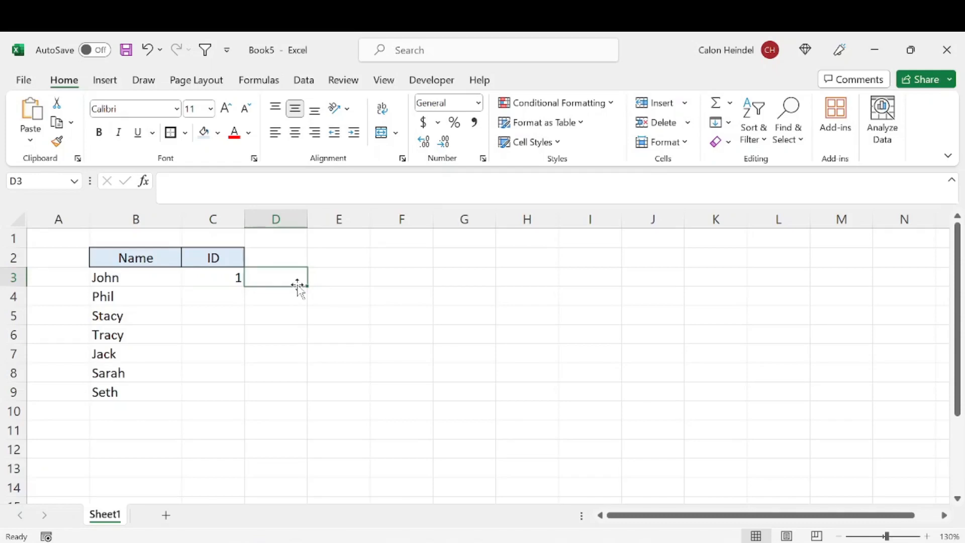
Step: Copy the ID from C3 down to C9 by extending its fill, and undo that fill
key(Left)
key(Left)
key(Right)
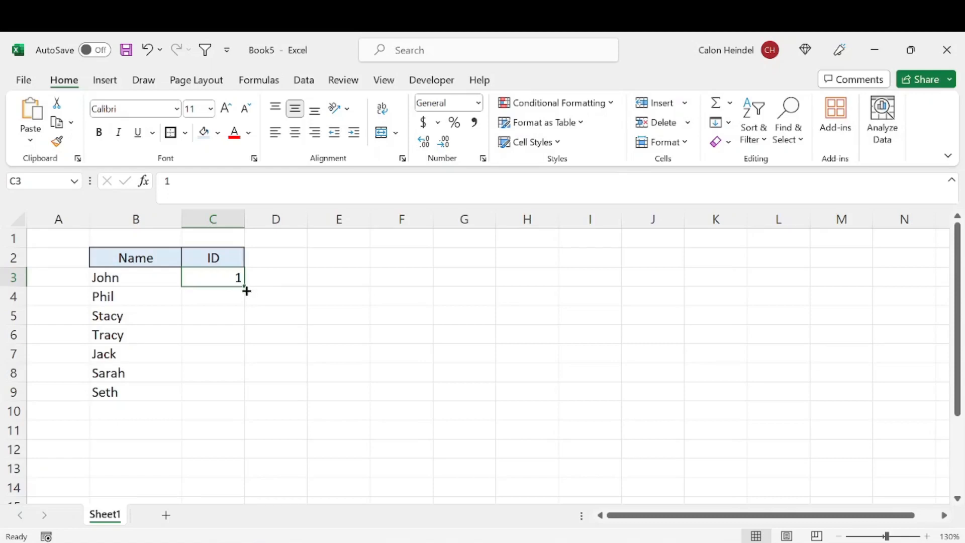
drag(245, 288, 246, 409)
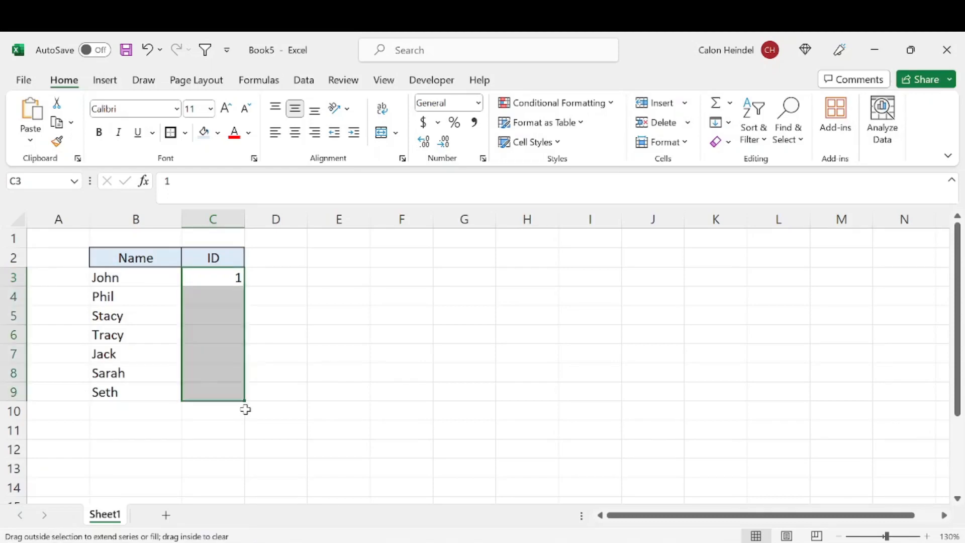
click(299, 309)
drag(231, 279, 227, 396)
key(ctrl+z)
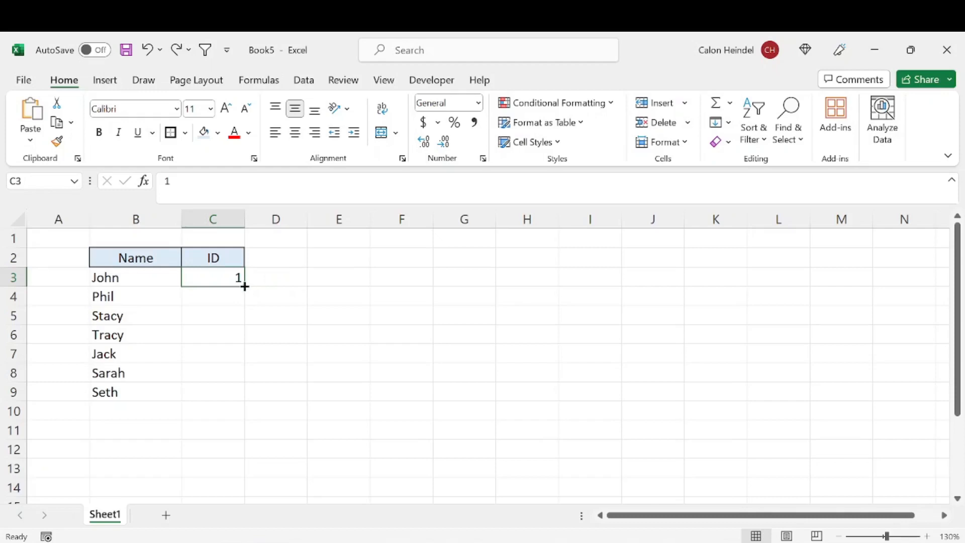
Step: Auto-fill the ID from C3 down to the last row of the adjacent name list
double_click(244, 286)
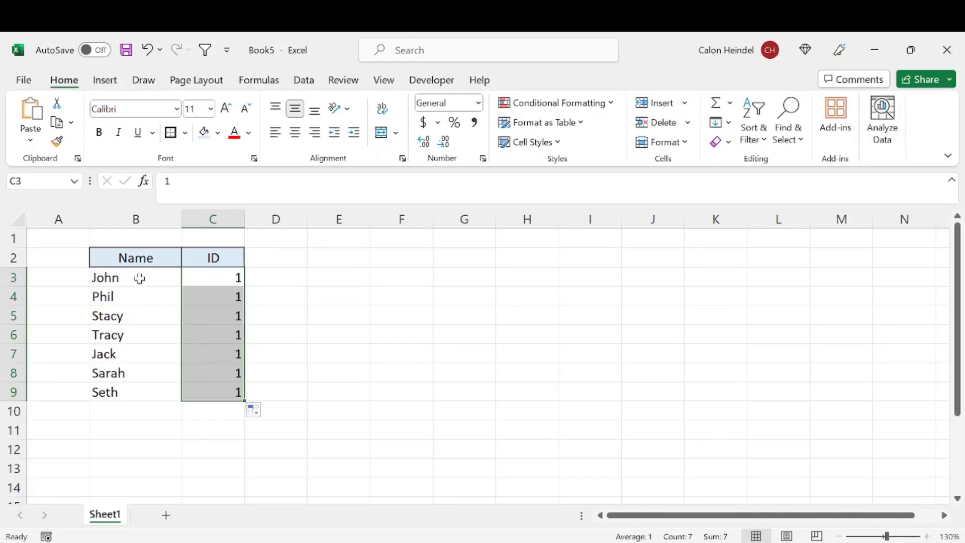
drag(151, 272, 216, 391)
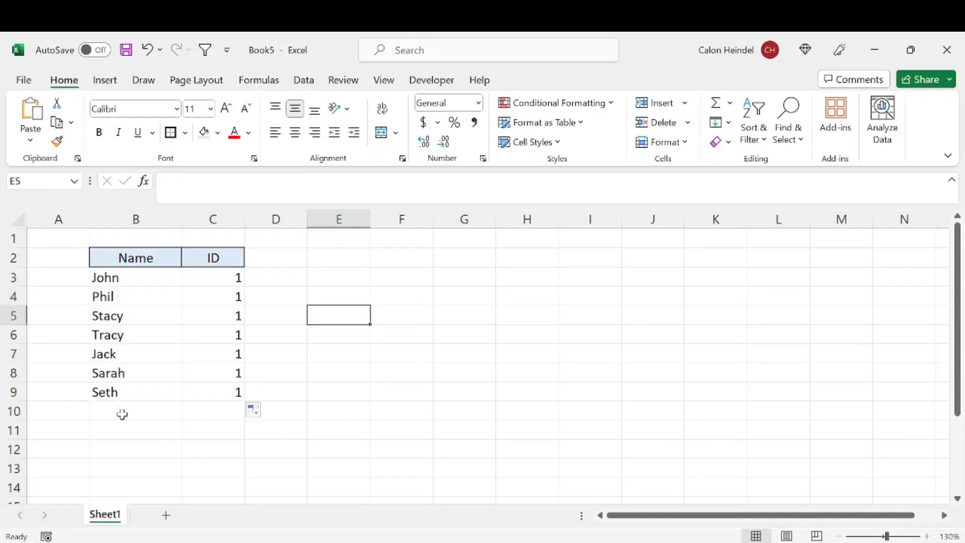
Step: Enter a sample first name in B11, leaving row 10 blank below the name list
click(142, 443)
click(155, 427)
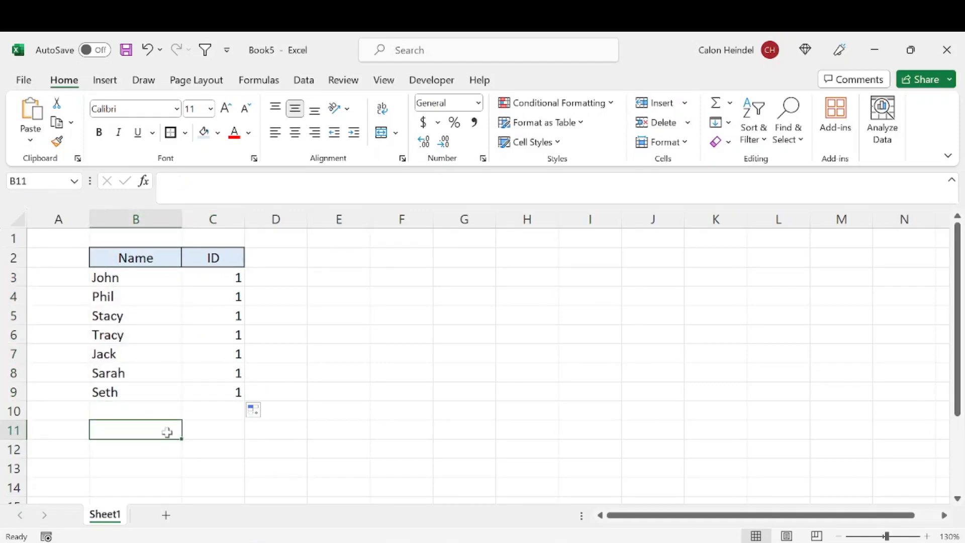
text(Jake)
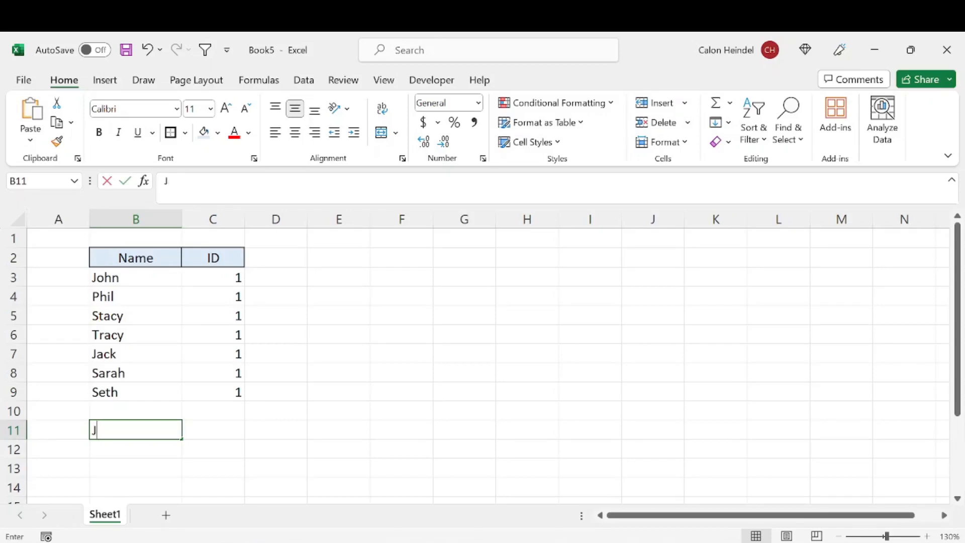
key(Return)
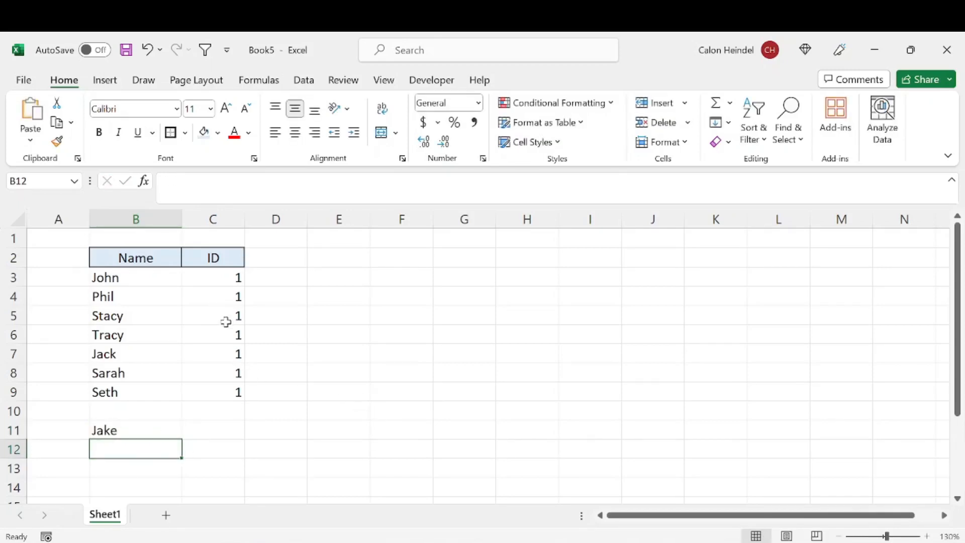
Step: Clear the IDs in C4:C9 and fill the ID from C3 down to C9 again, stopping above blank row 10
drag(233, 297, 226, 401)
key(Delete)
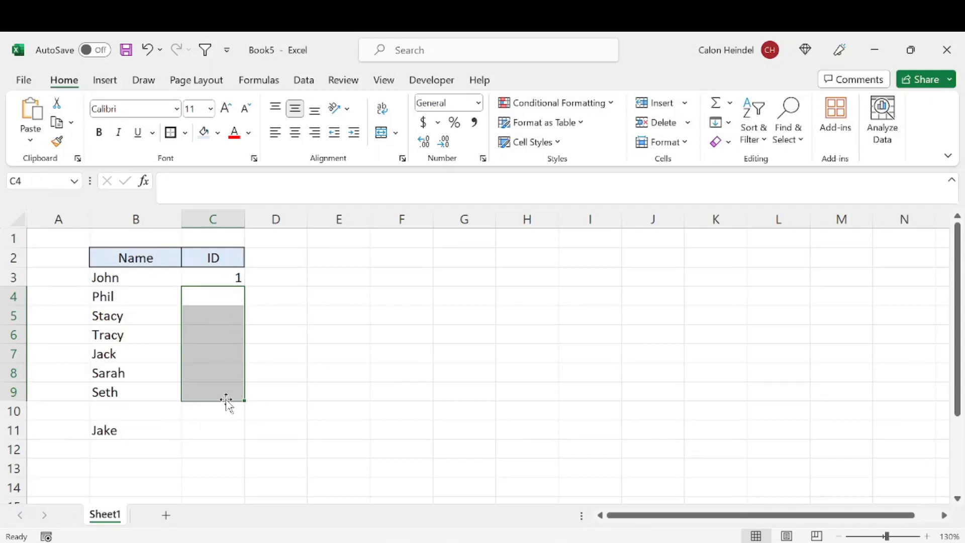
click(311, 320)
click(210, 280)
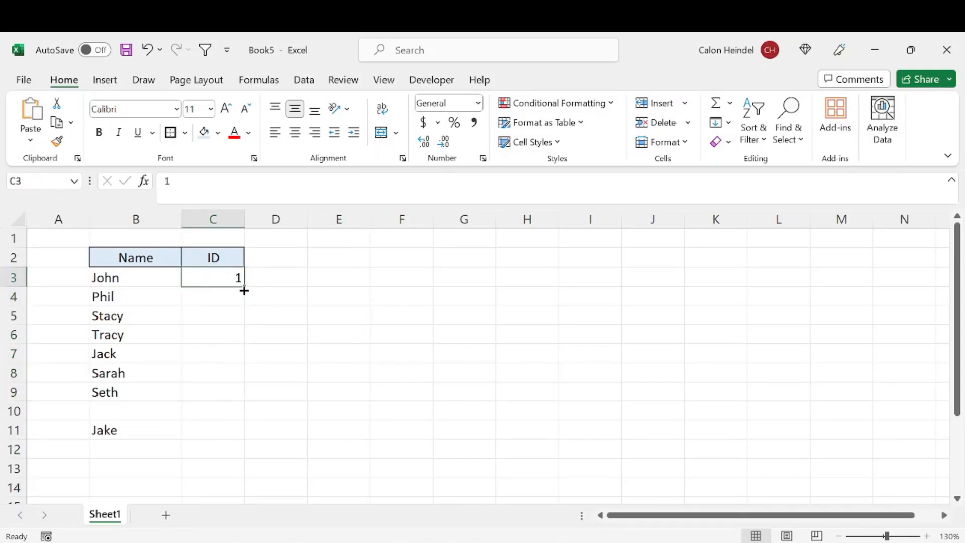
drag(245, 288, 224, 397)
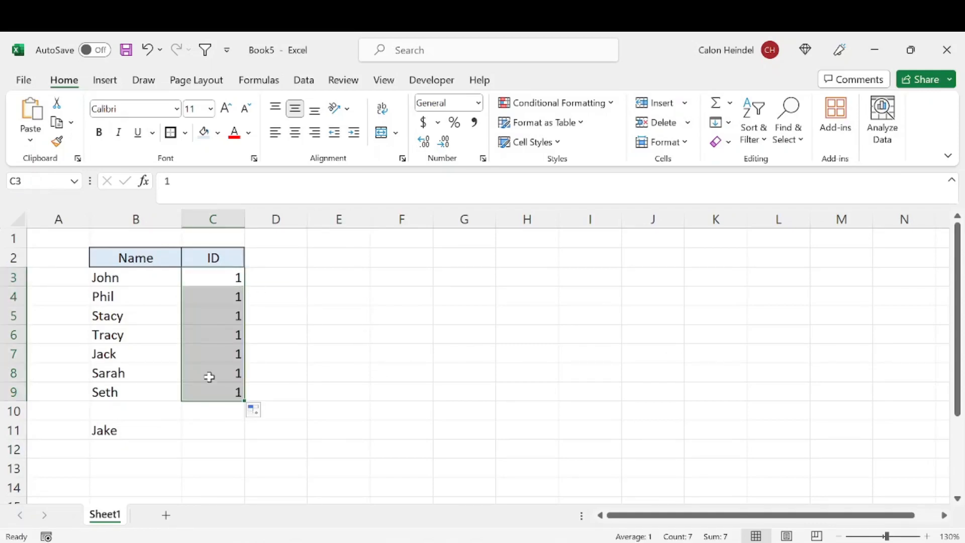
drag(141, 414, 219, 410)
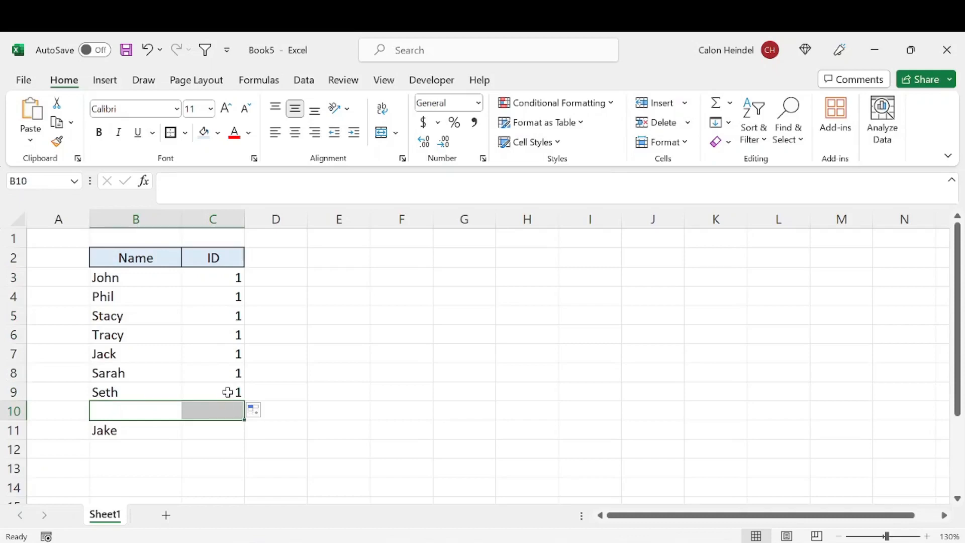
Step: Delete the sample name from B11
click(405, 320)
click(133, 431)
key(Delete)
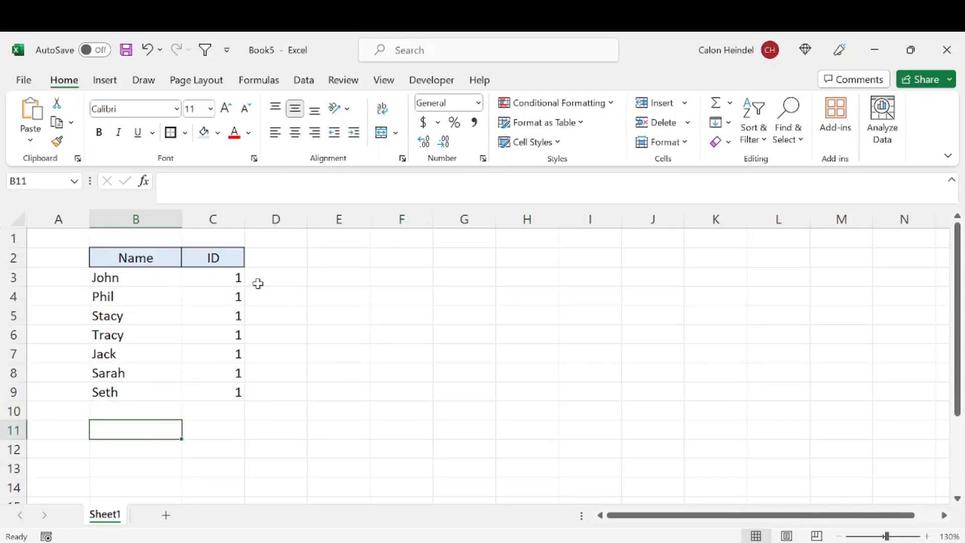
Step: Undo the copied IDs, auto-fill C3 down to C9 again, and switch the fill to Fill Series for consecutive IDs 1 to 7
drag(224, 282, 223, 393)
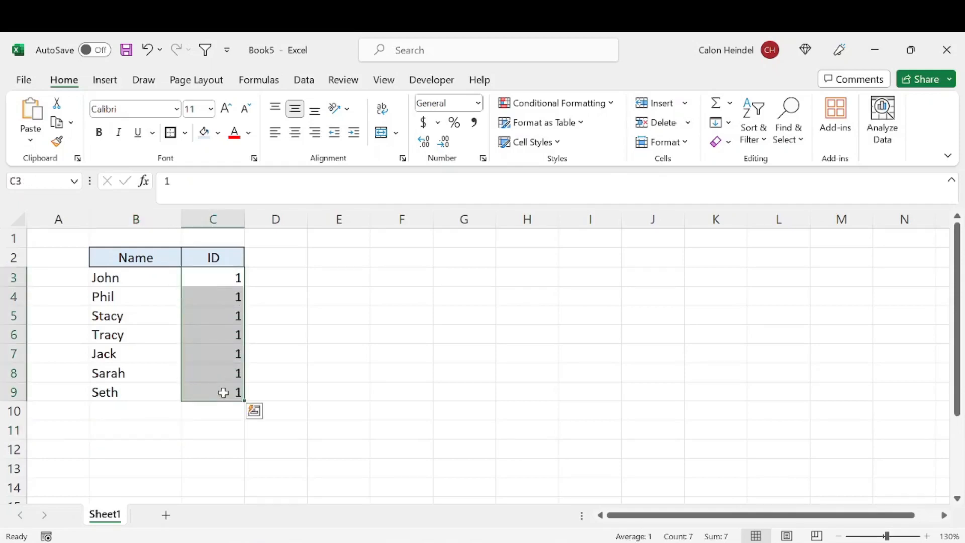
key(ctrl+z)
double_click(244, 286)
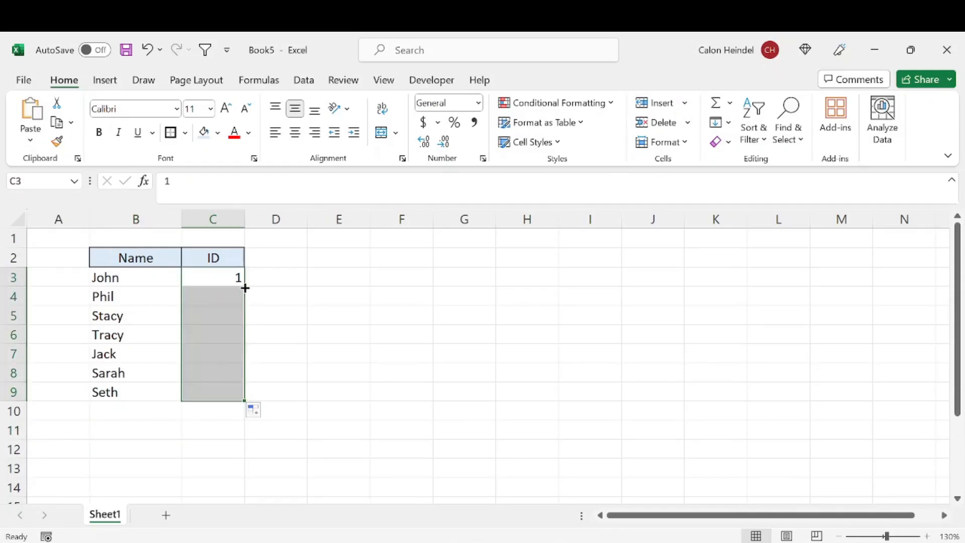
click(255, 412)
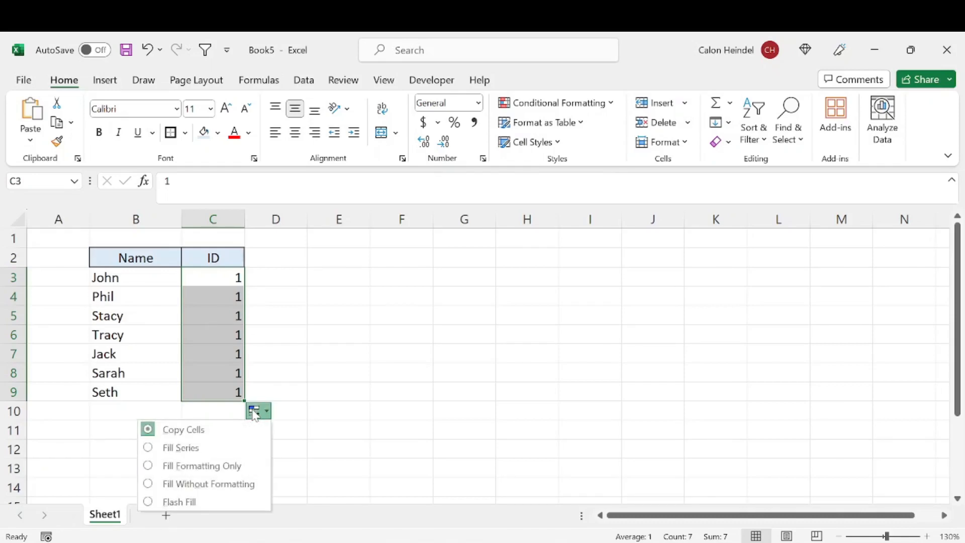
click(191, 448)
drag(222, 277, 235, 386)
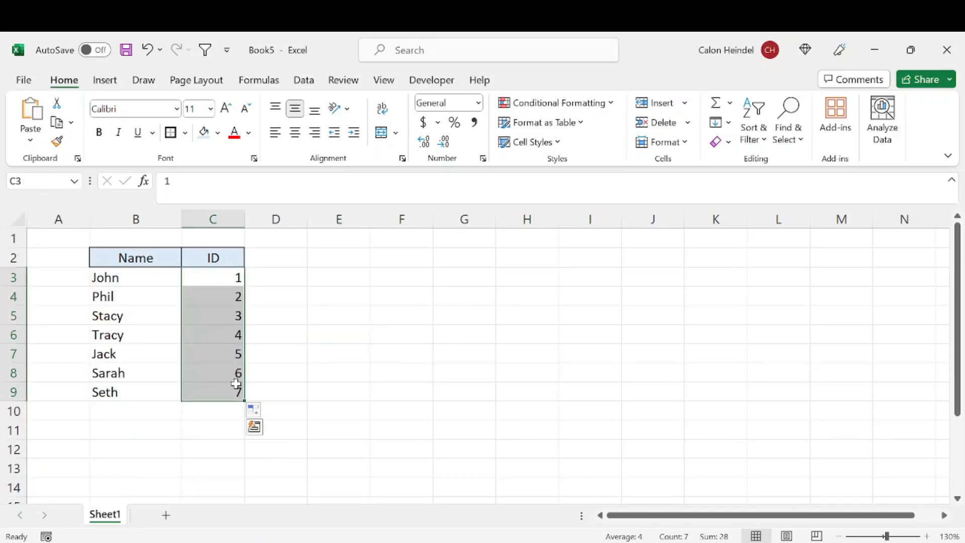
click(339, 277)
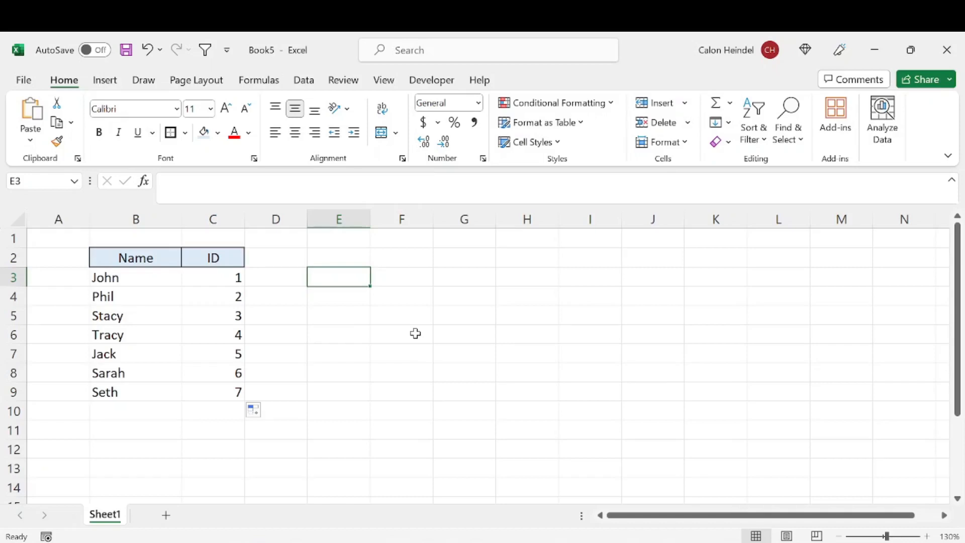
Step: Enter 10 in G3 and 20 in G4 as the start of a number pattern
click(391, 279)
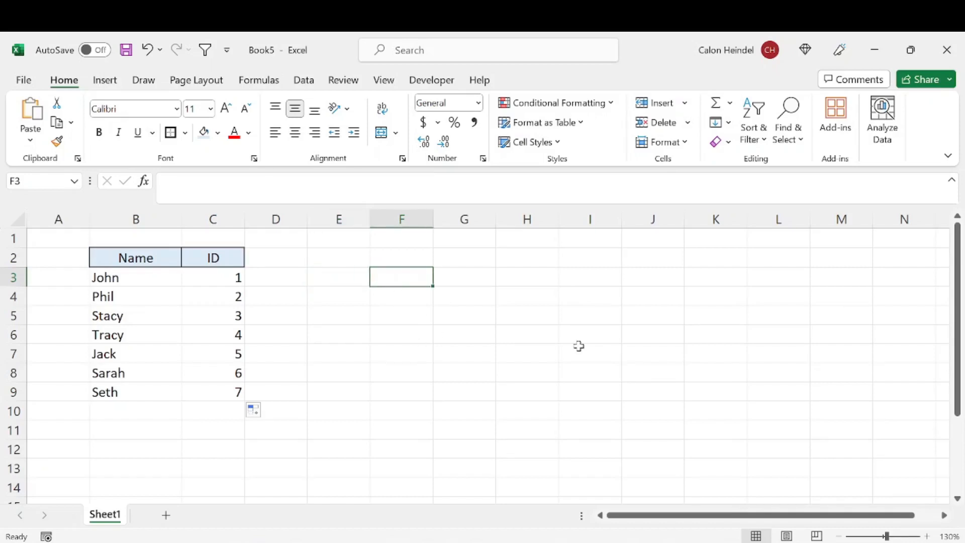
click(462, 278)
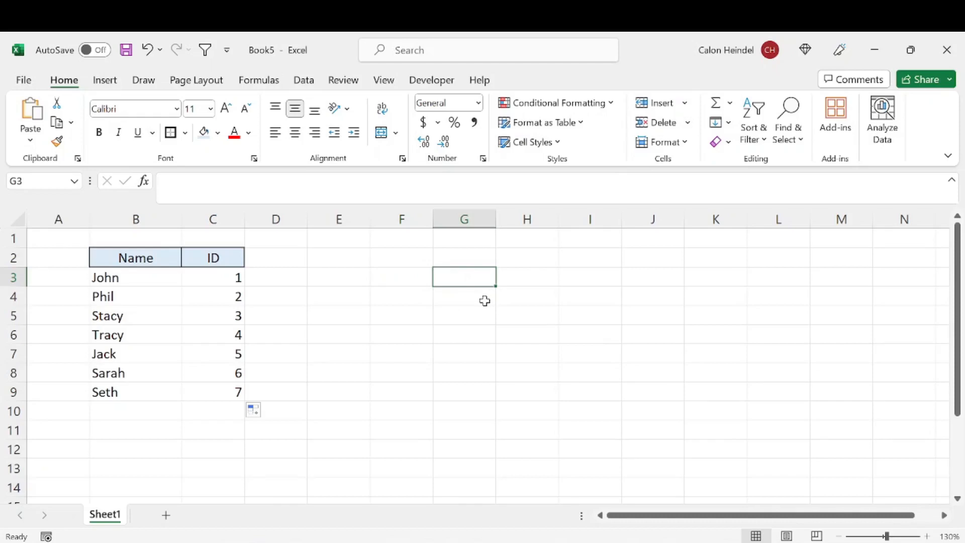
text(10)
key(Return)
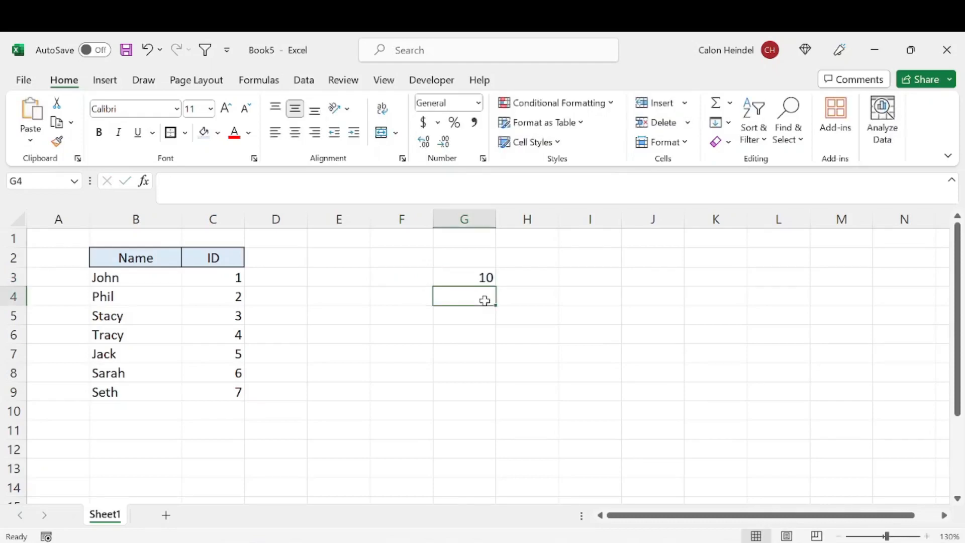
text(20)
key(Return)
Step: Extend the pattern from G3:G4 down to G9 in increments of 10 and check the filled cells
drag(469, 277, 478, 372)
click(466, 314)
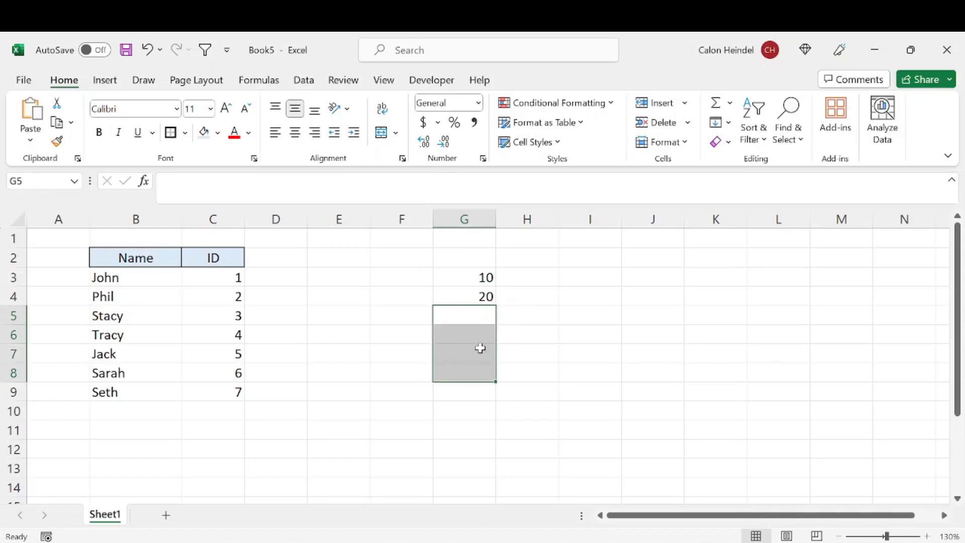
click(473, 316)
drag(478, 278, 501, 410)
click(546, 340)
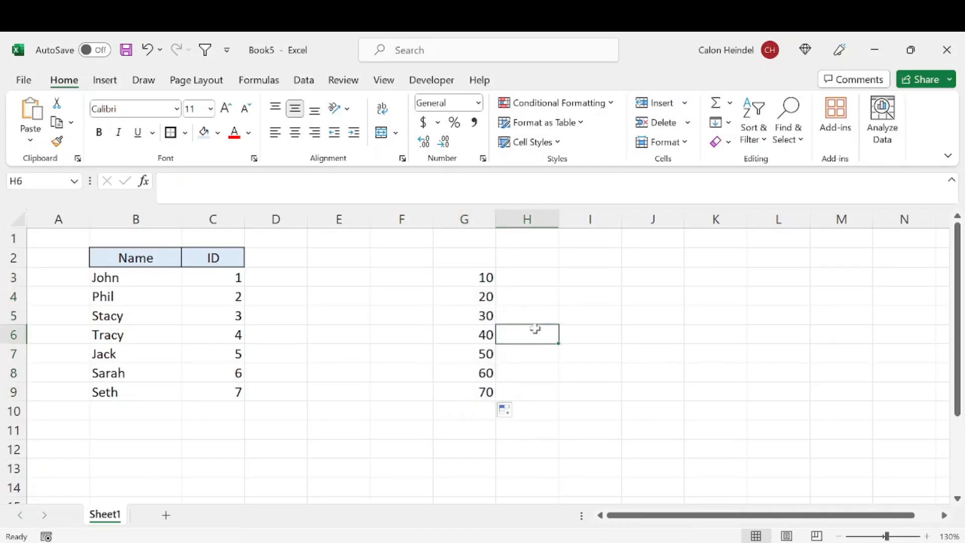
drag(489, 280, 486, 297)
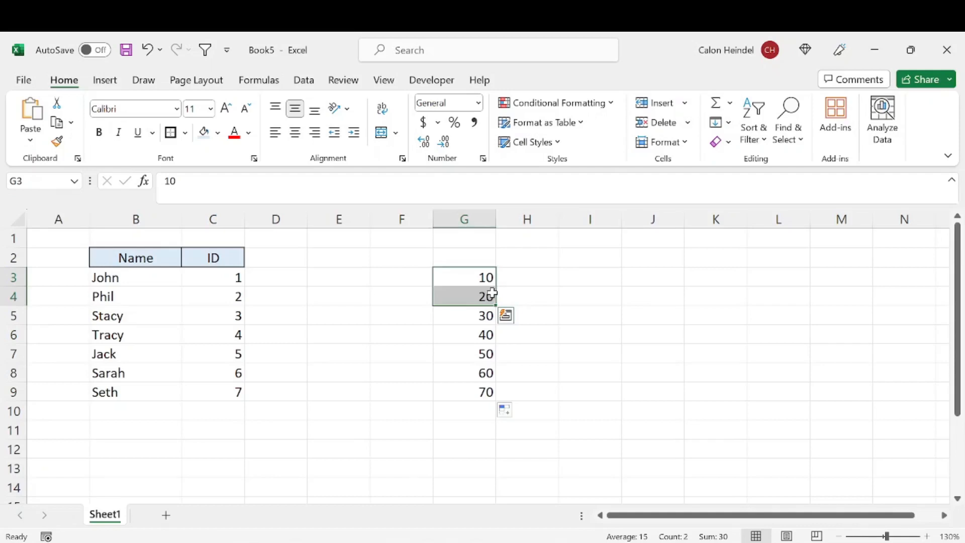
click(486, 316)
key(Down)
key(Down)
key(Down)
key(Down)
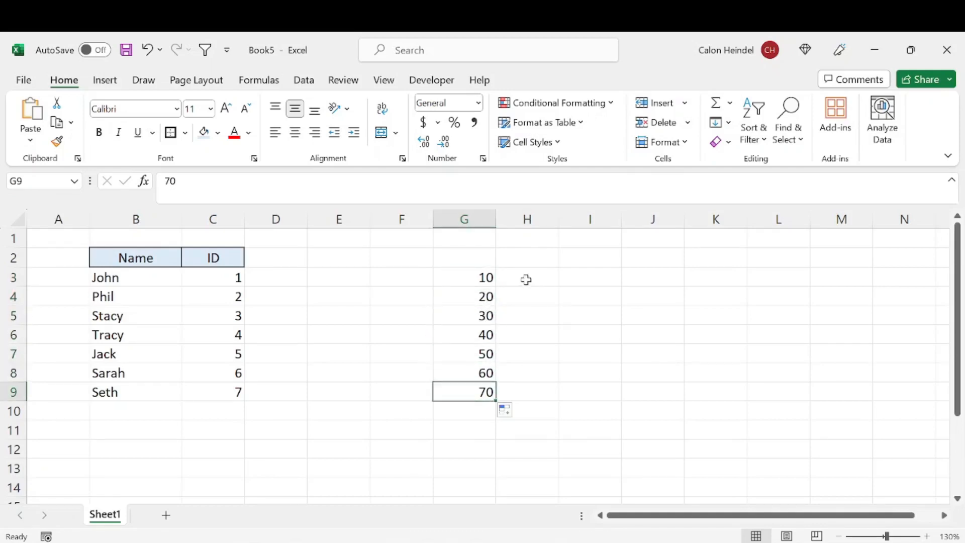
Step: Enter 10 in H3 and 30 in H4 as the start of a second number pattern
click(526, 279)
text(10)
key(Return)
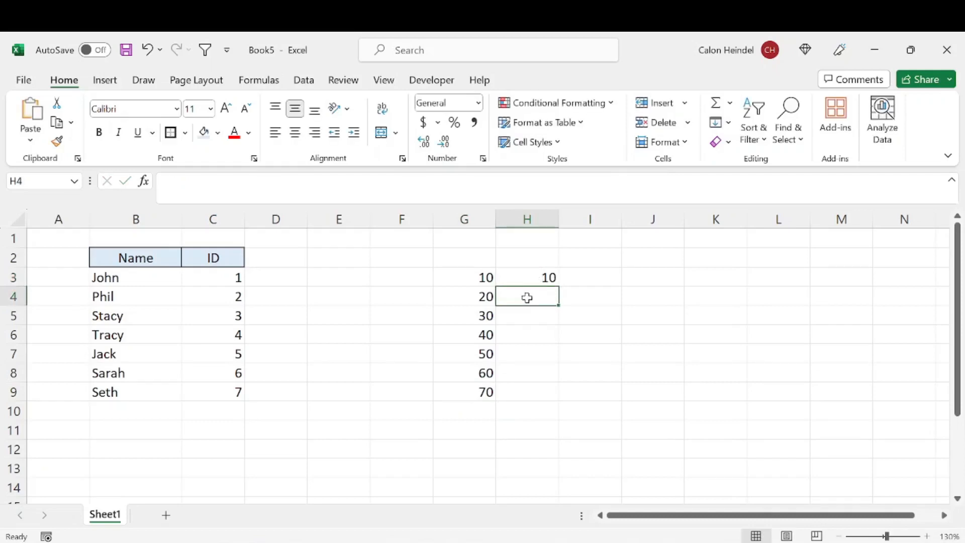
text(30)
key(Return)
Step: Extend the pattern from H3:H4 down to H9 in increments of 20 and check the filled cells
drag(551, 278, 557, 403)
click(610, 352)
click(546, 301)
click(548, 318)
click(550, 336)
click(550, 357)
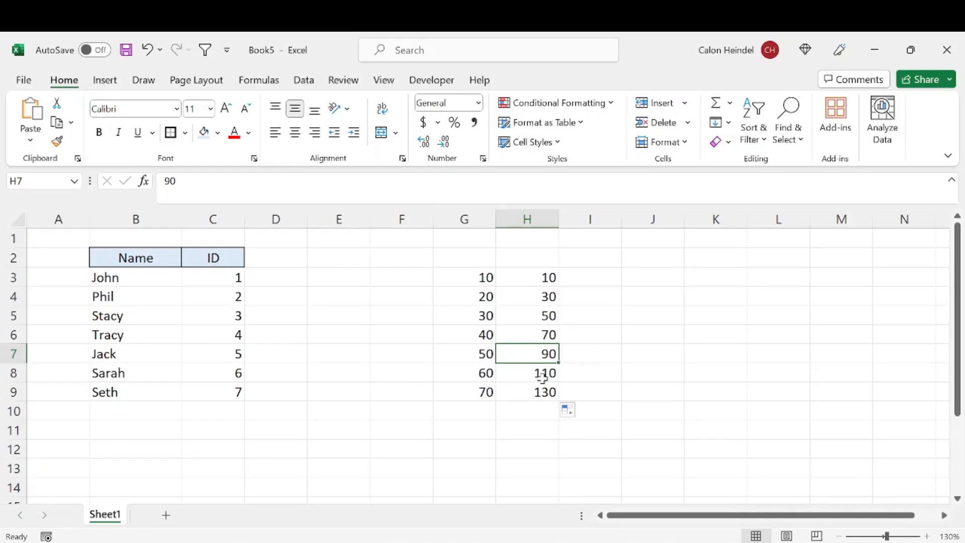
Step: Enter 10 in I3 and fill down I3:I9 with a growth series using step value 2 and stop value 100
click(687, 308)
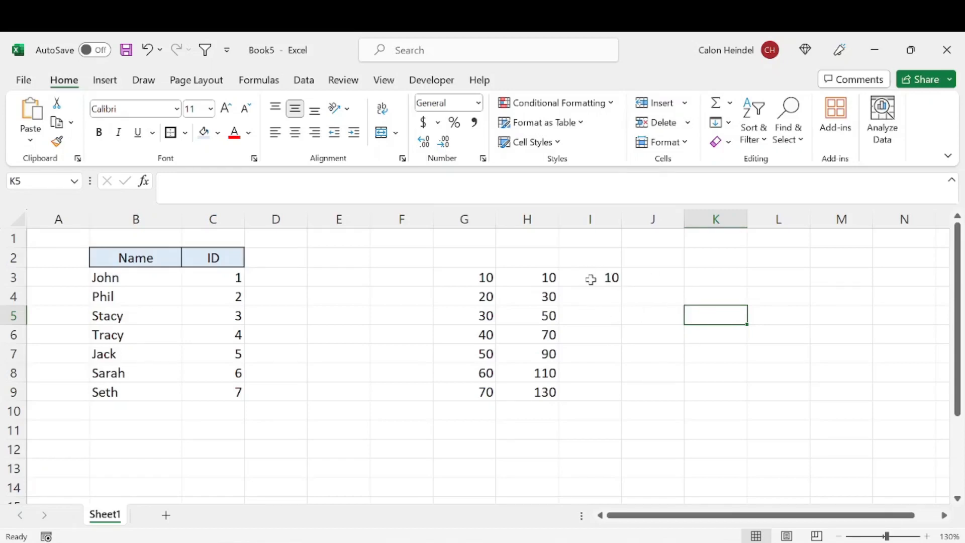
drag(610, 278, 608, 383)
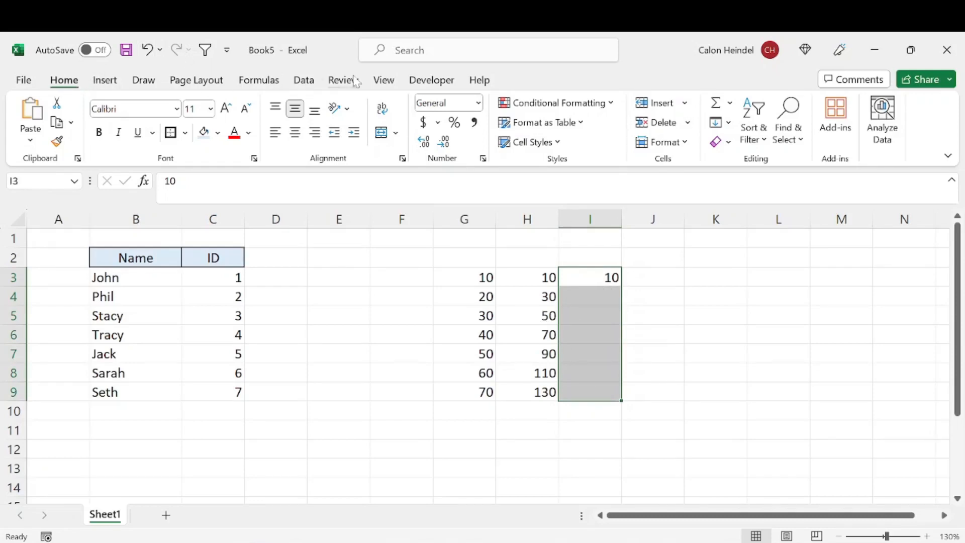
click(728, 123)
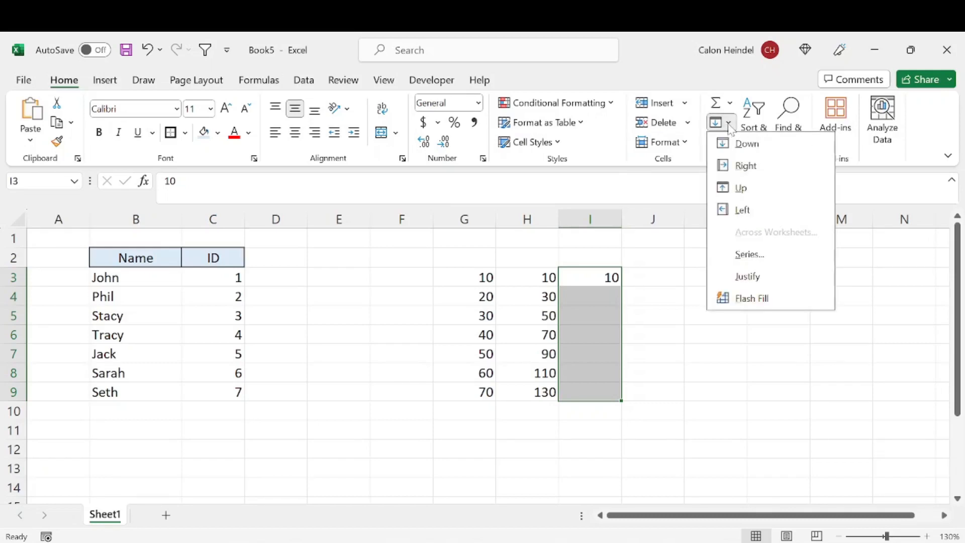
click(764, 255)
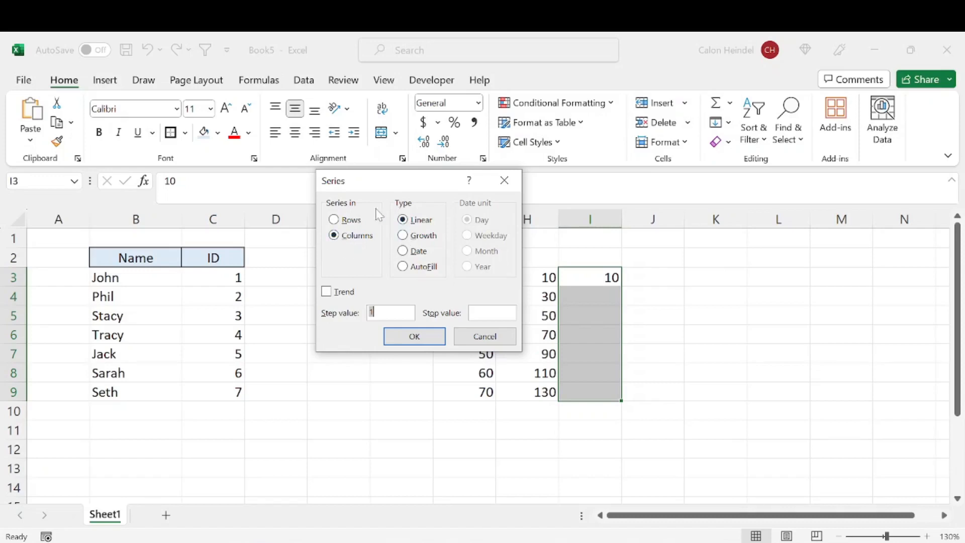
drag(392, 182, 355, 171)
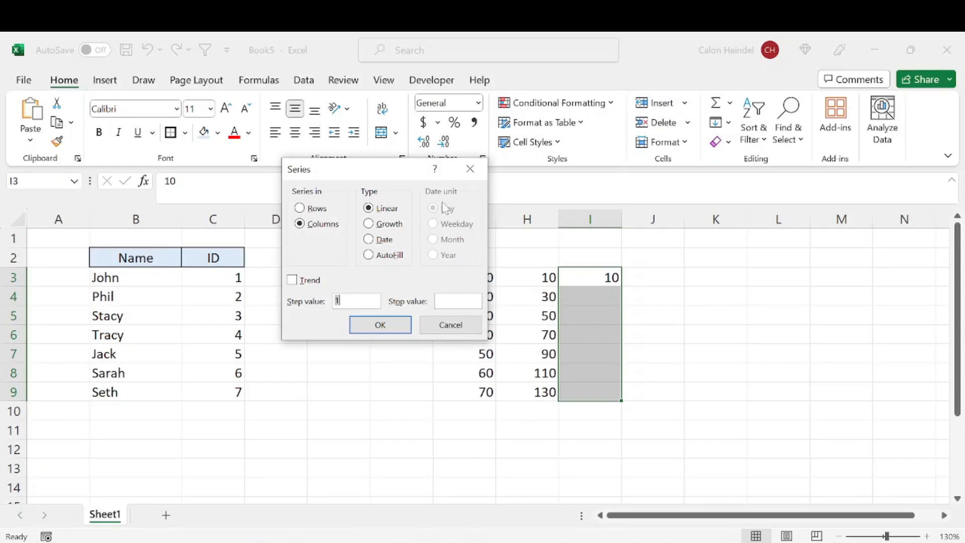
click(437, 170)
click(372, 225)
double_click(335, 300)
text(2)
click(382, 332)
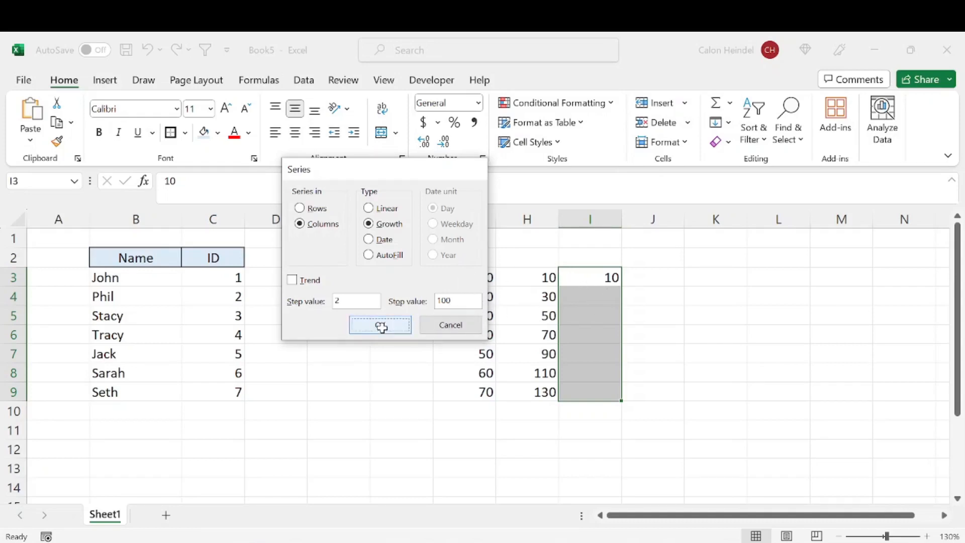
click(695, 331)
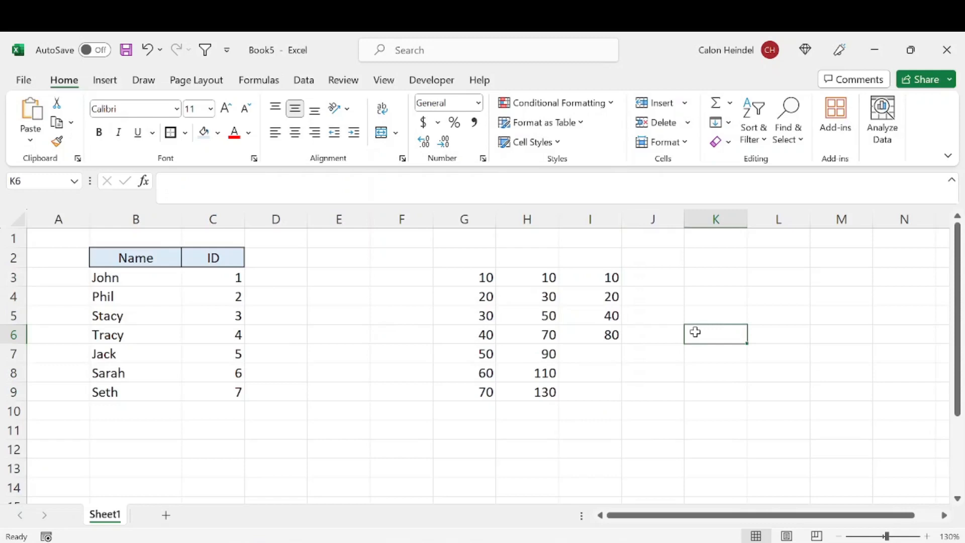
Step: Examine how the values grow from I3 to I6 and how the stop value affects cells I7:I9
click(597, 278)
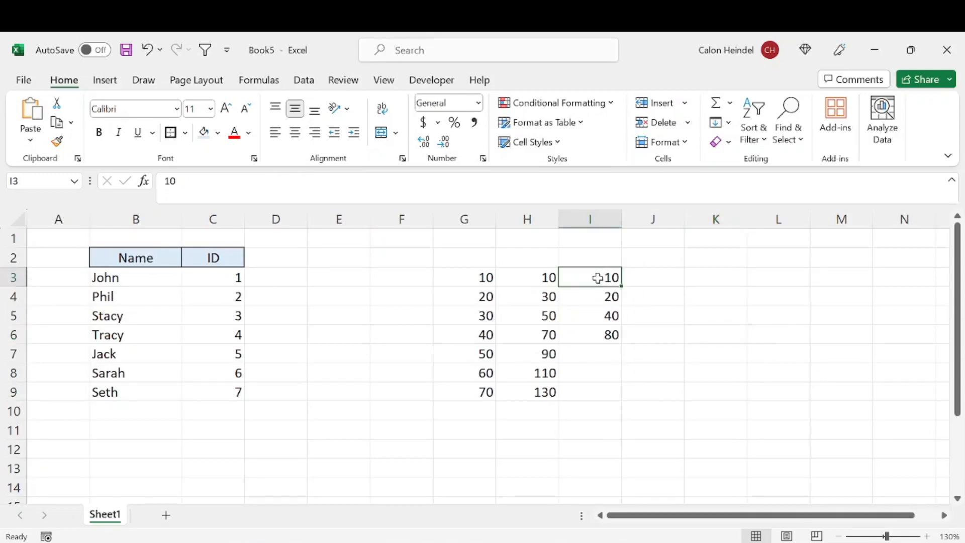
click(614, 297)
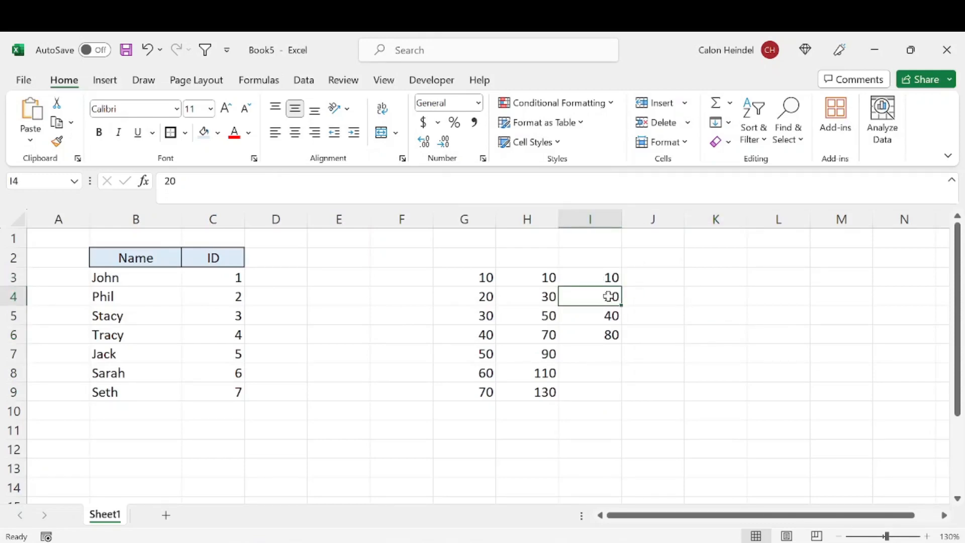
click(617, 318)
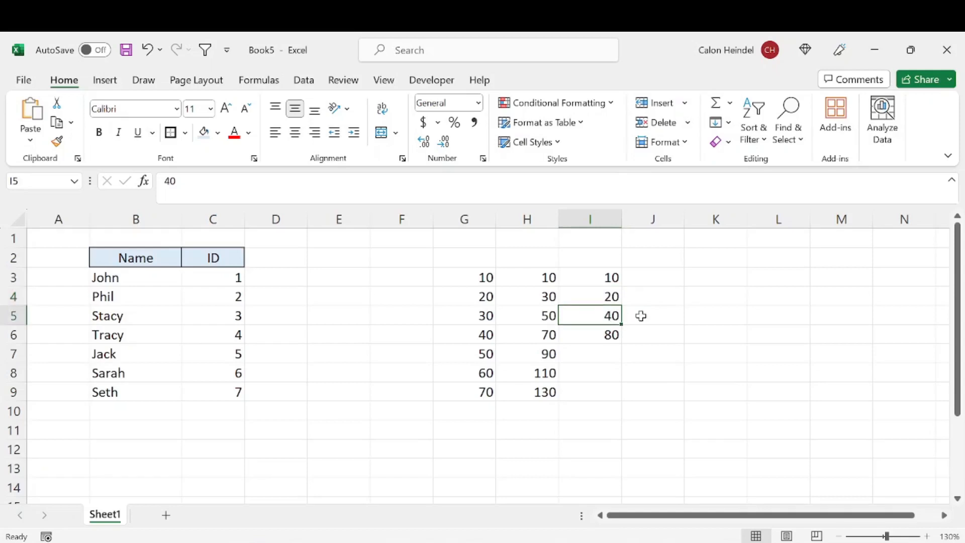
click(610, 339)
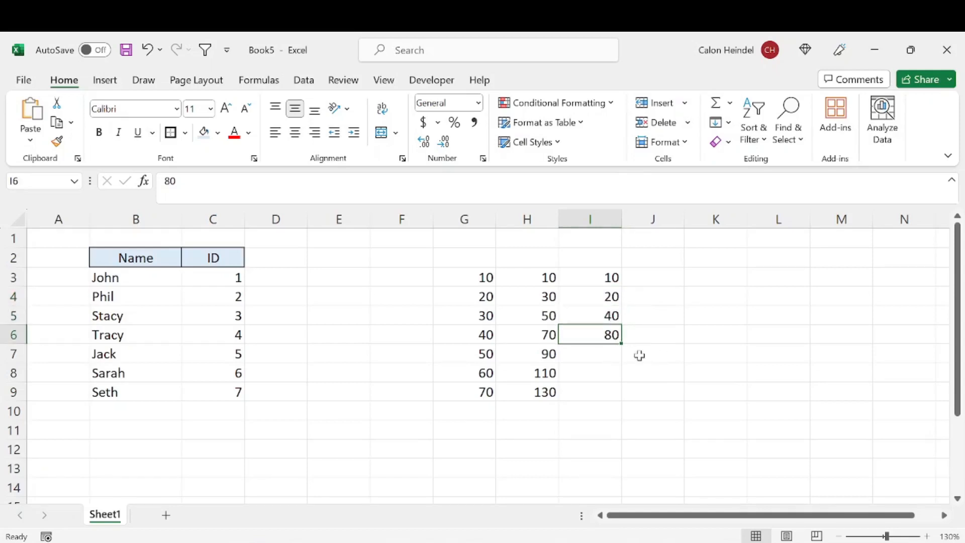
drag(612, 356, 609, 397)
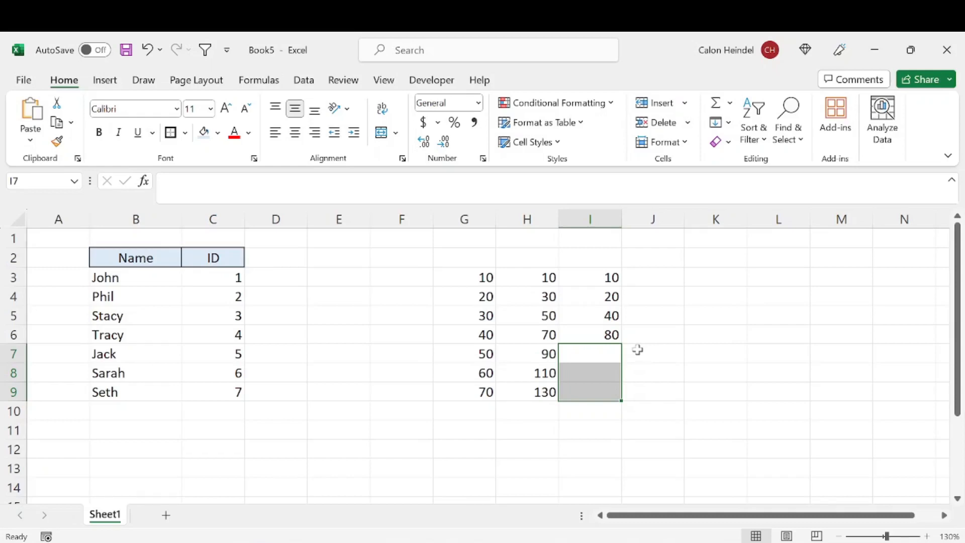
click(611, 352)
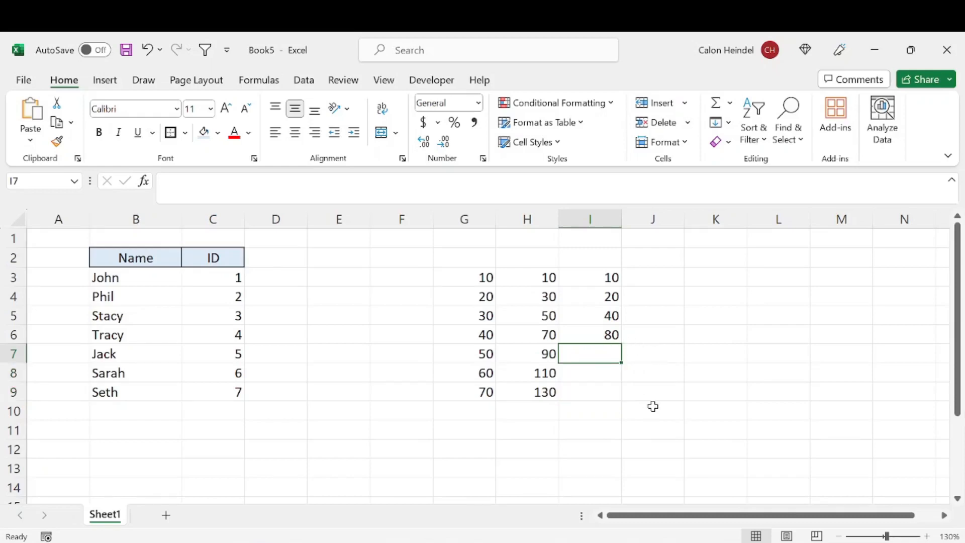
drag(612, 286, 620, 337)
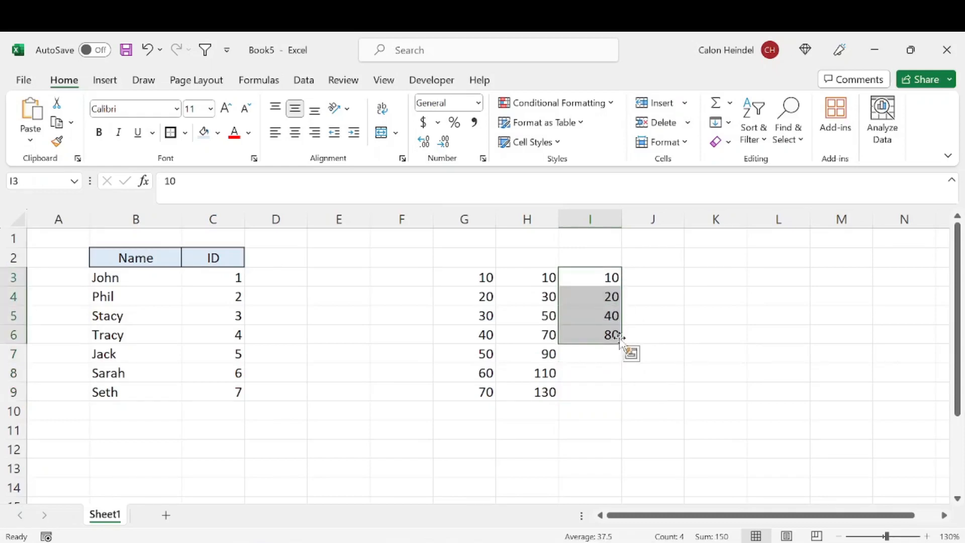